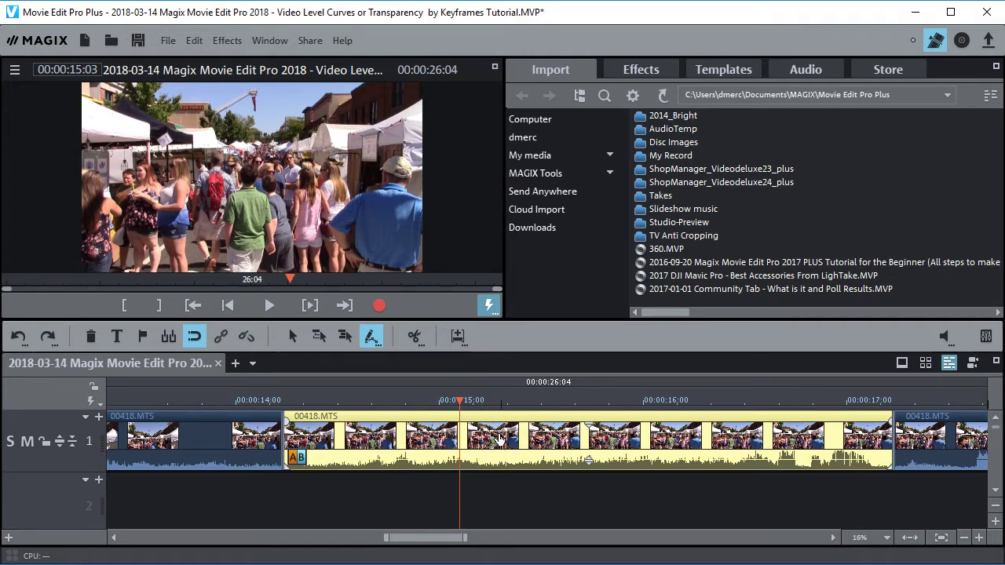
- Ungroup the middle 00418.MTS clip so its audio sits on a separate track below the video
{"action": "left_click", "coordinate": [507, 448]}
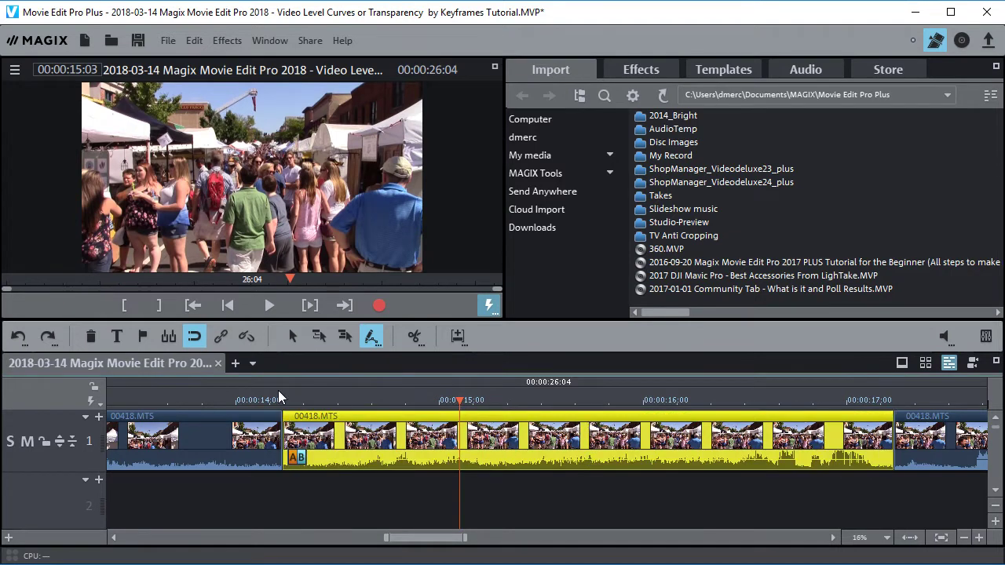
{"action": "left_click", "coordinate": [245, 336]}
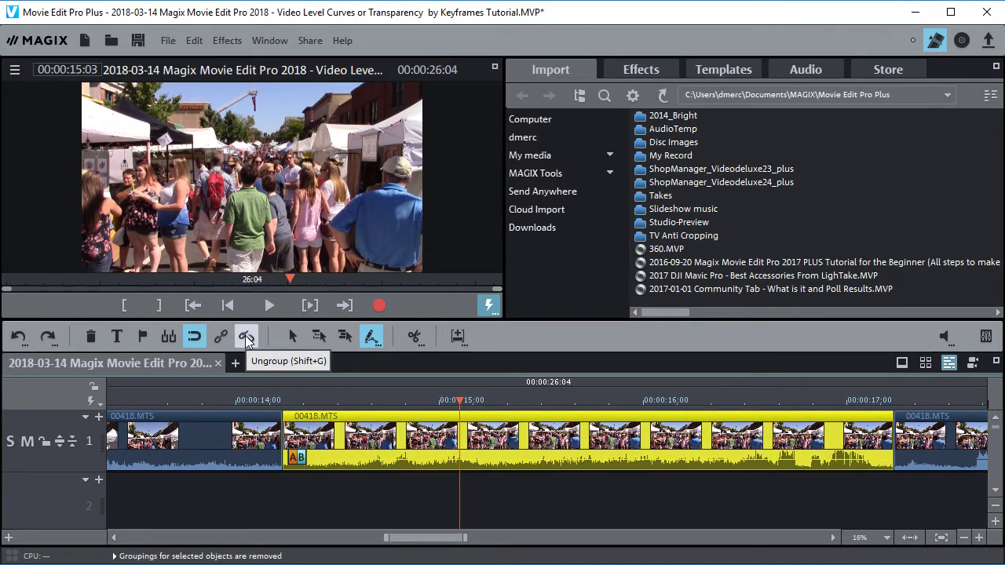
{"action": "left_click", "coordinate": [246, 336]}
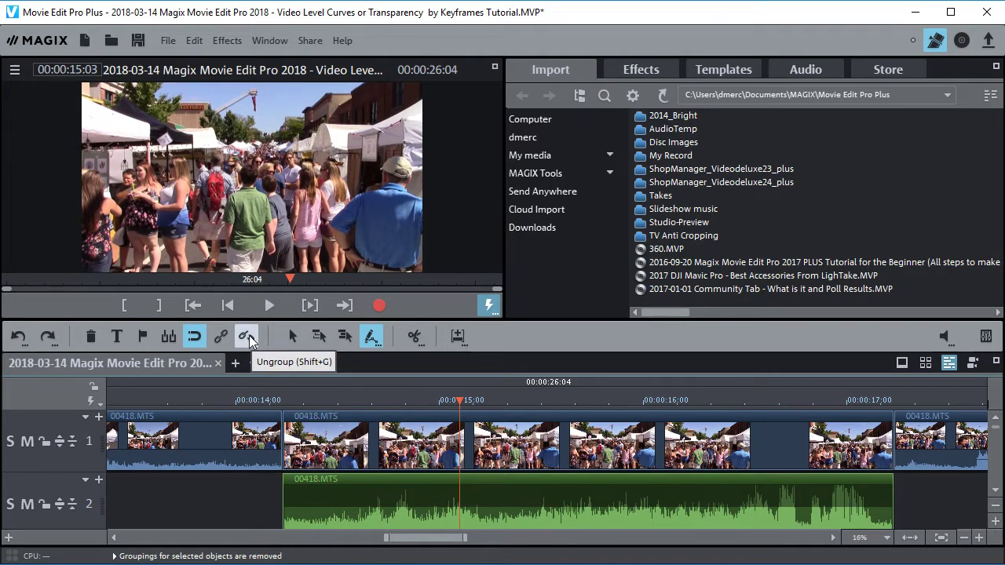
- Draw a volume peak just past the middle of the separated audio clip in Curve mouse mode
{"action": "mouse_move", "coordinate": [590, 511]}
{"action": "left_mouse_down"}
{"action": "mouse_move", "coordinate": [585, 497]}
{"action": "mouse_move", "coordinate": [592, 512]}
{"action": "left_mouse_up"}
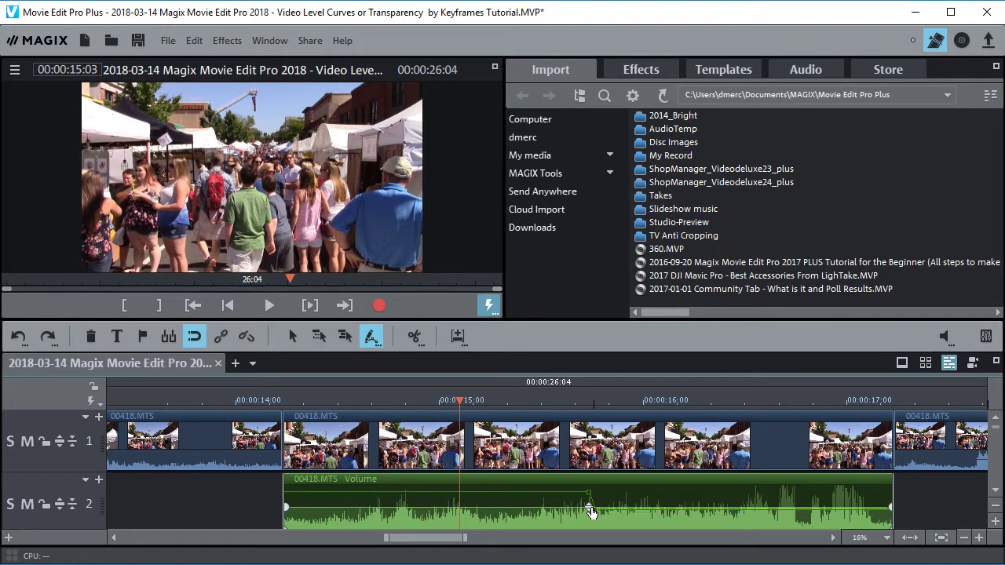
{"action": "left_click_drag", "start_coordinate": [533, 498], "coordinate": [532, 512]}
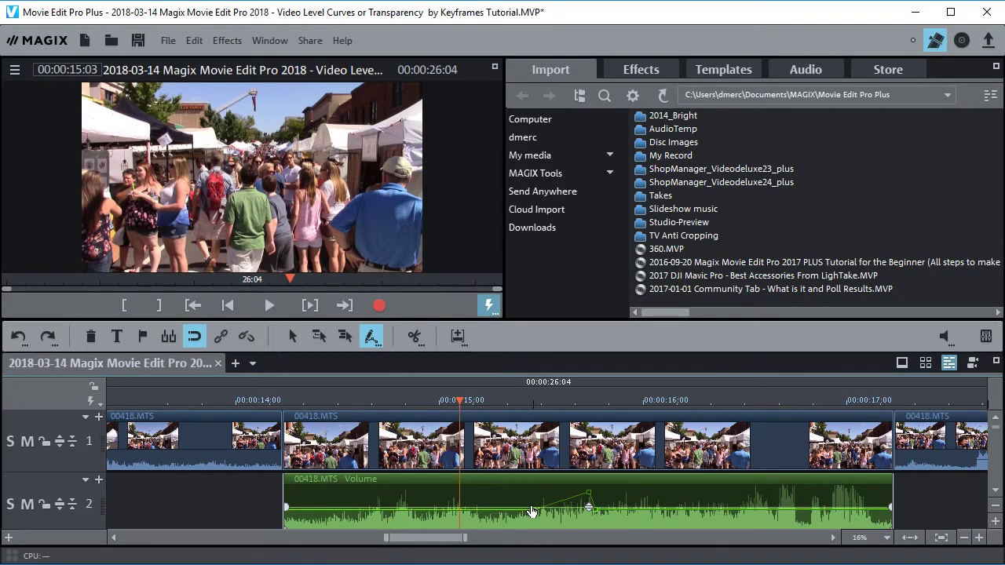
{"action": "left_click", "coordinate": [370, 337]}
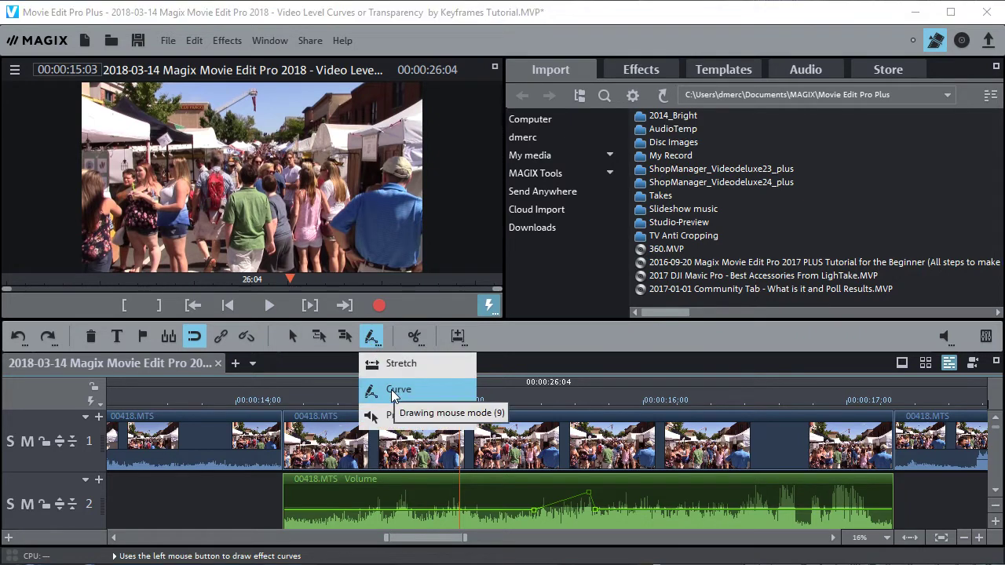
{"action": "left_click", "coordinate": [393, 391]}
- Add a fade-in at the start and a fade-out at the end of the video clip in single-object mouse mode
{"action": "left_click", "coordinate": [293, 338]}
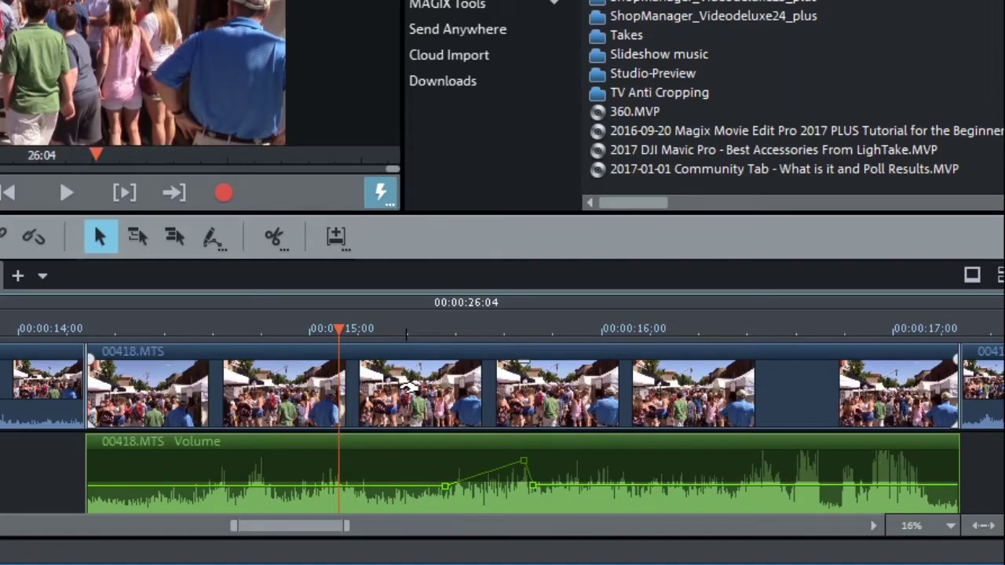
{"action": "left_click", "coordinate": [409, 387]}
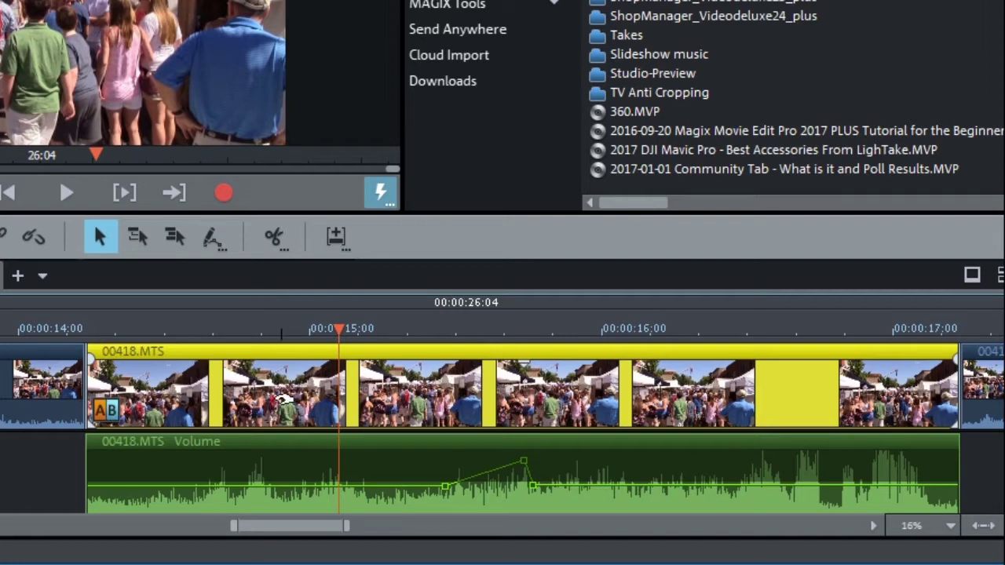
{"action": "left_click", "coordinate": [106, 409]}
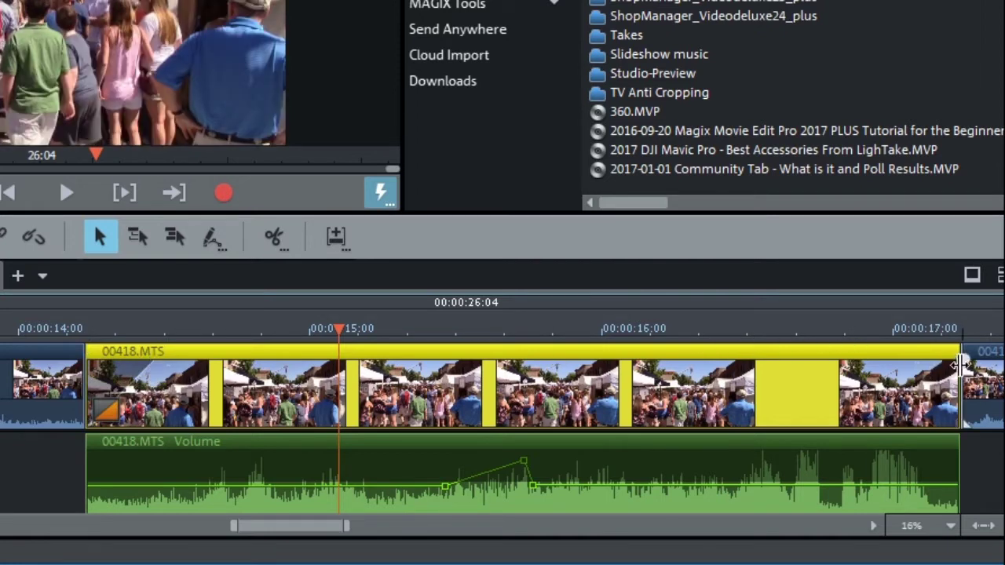
{"action": "left_click_drag", "start_coordinate": [908, 360], "coordinate": [872, 359]}
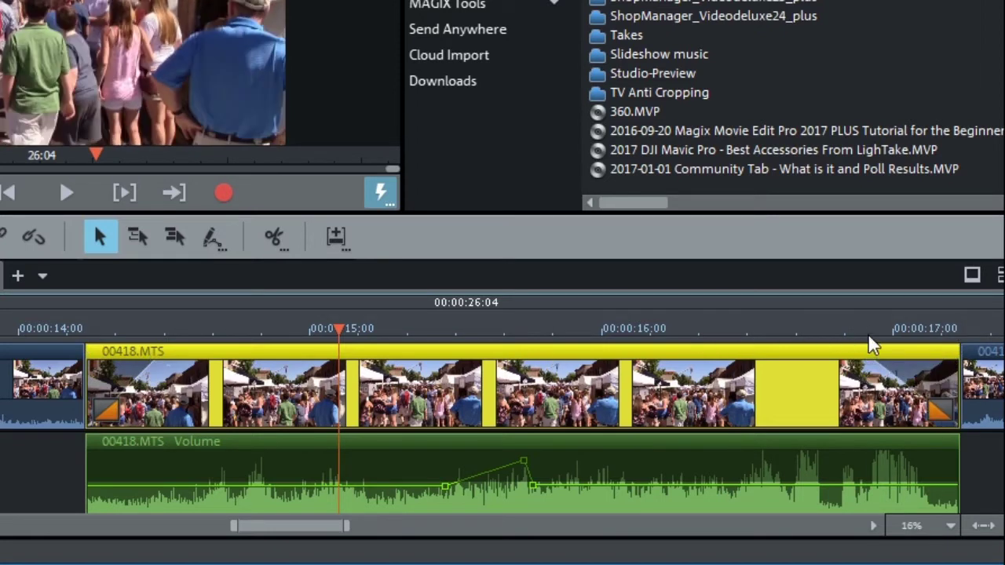
- Move the playhead to the video clip's fade-in and lower the video level of the whole clip
{"action": "left_click", "coordinate": [842, 328]}
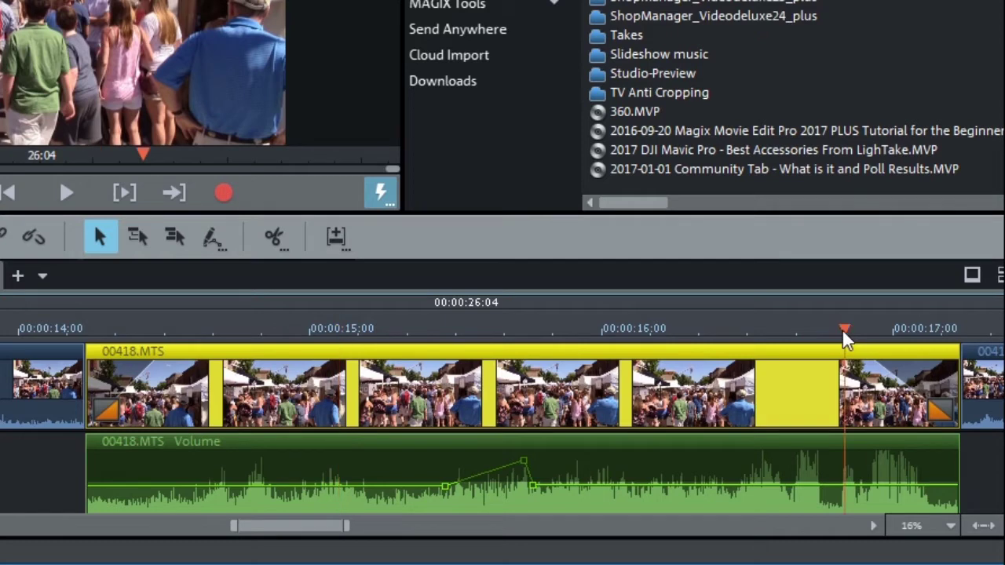
{"action": "left_click", "coordinate": [744, 329]}
{"action": "left_click_drag", "start_coordinate": [744, 328], "coordinate": [145, 328]}
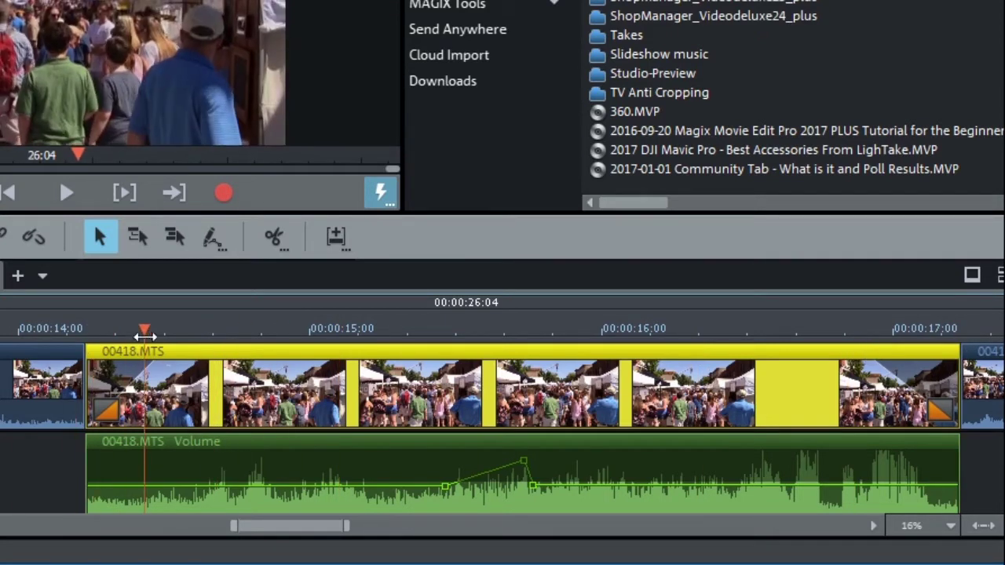
{"action": "mouse_move", "coordinate": [525, 348]}
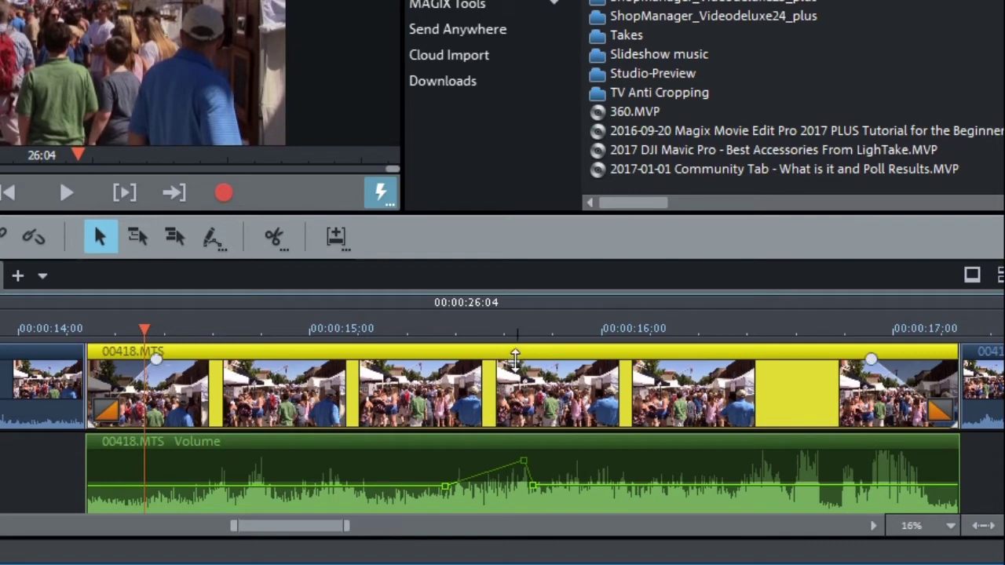
{"action": "mouse_move", "coordinate": [515, 375]}
{"action": "left_mouse_down"}
{"action": "mouse_move", "coordinate": [514, 412]}
{"action": "mouse_move", "coordinate": [513, 365]}
{"action": "mouse_move", "coordinate": [512, 422]}
{"action": "mouse_move", "coordinate": [511, 353]}
{"action": "mouse_move", "coordinate": [511, 383]}
{"action": "left_mouse_up"}
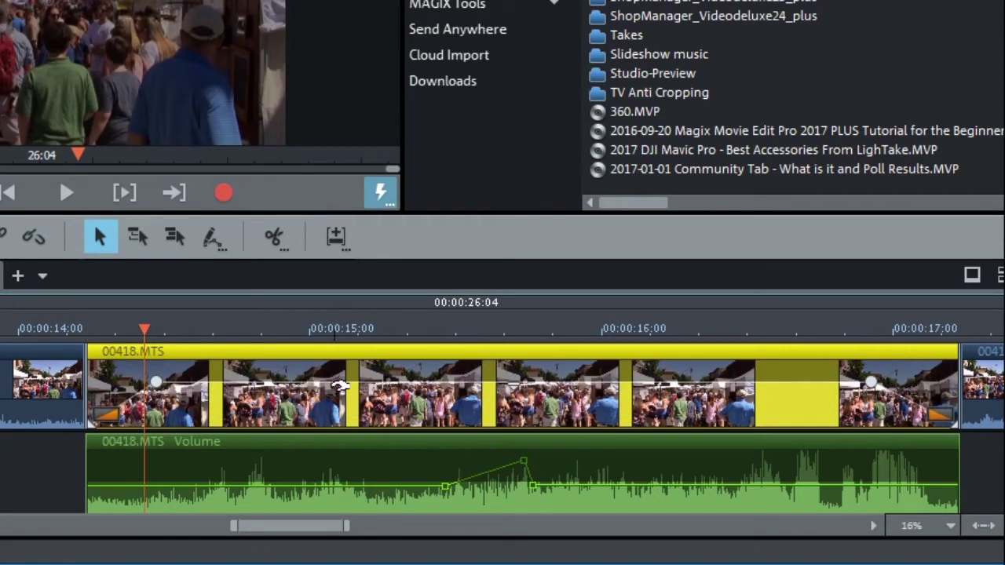
{"action": "left_click", "coordinate": [210, 239]}
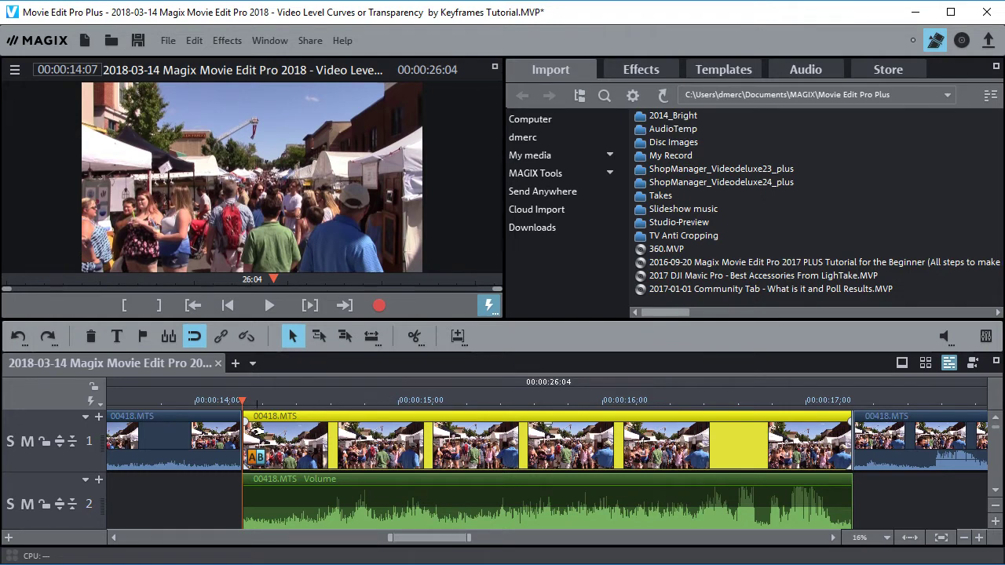
{"action": "mouse_move", "coordinate": [246, 417]}
{"action": "left_mouse_down"}
{"action": "mouse_move", "coordinate": [317, 421]}
{"action": "mouse_move", "coordinate": [246, 421]}
{"action": "left_mouse_up"}
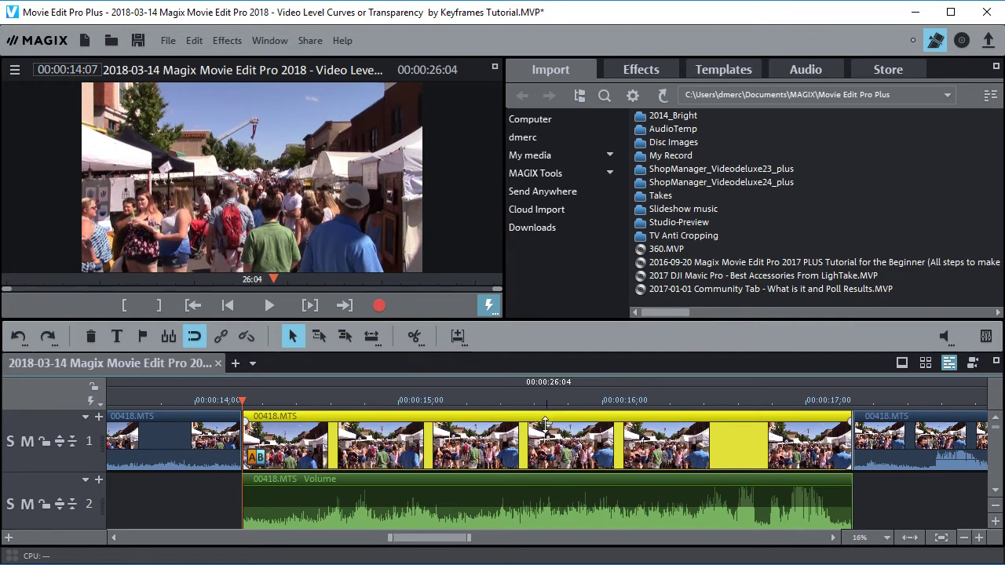
{"action": "mouse_move", "coordinate": [546, 423]}
{"action": "left_mouse_down"}
{"action": "mouse_move", "coordinate": [546, 452]}
{"action": "mouse_move", "coordinate": [545, 416]}
{"action": "left_mouse_up"}
{"action": "left_click", "coordinate": [912, 499]}
- Select the video clip on track 1 and show the available effects in list view
{"action": "left_click", "coordinate": [554, 434]}
{"action": "left_click", "coordinate": [634, 69]}
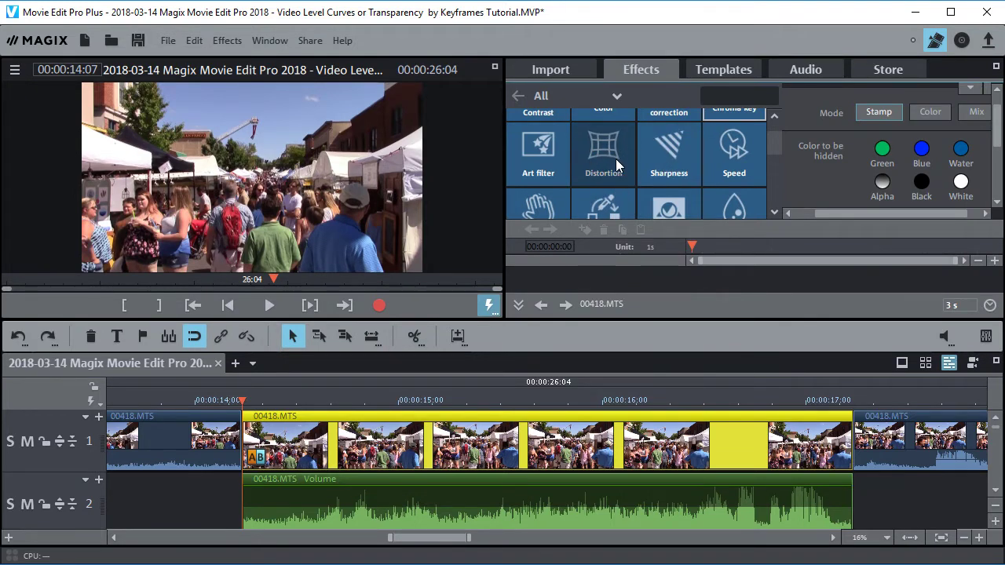
{"action": "left_click", "coordinate": [617, 98]}
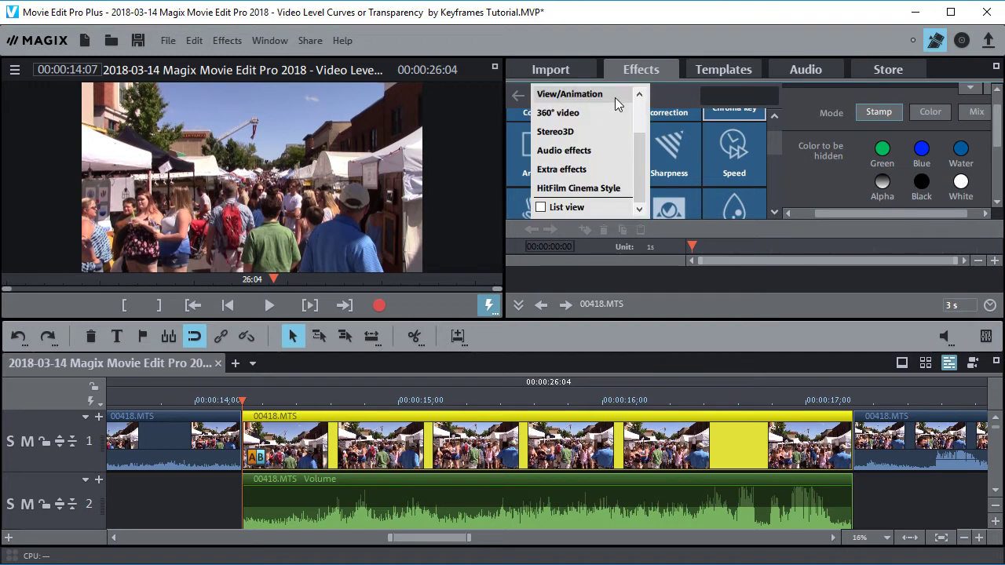
{"action": "left_click", "coordinate": [541, 207]}
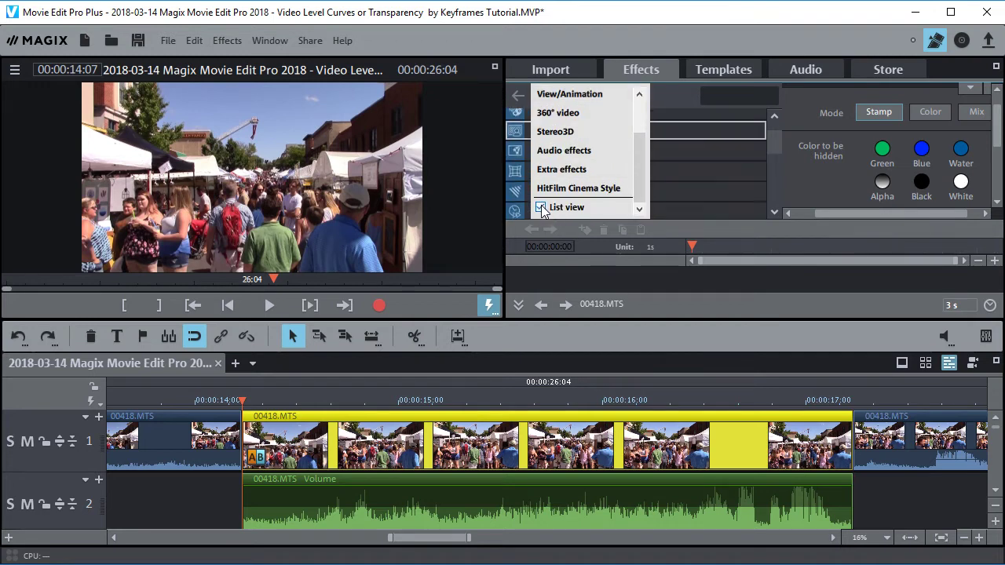
{"action": "left_click", "coordinate": [670, 95]}
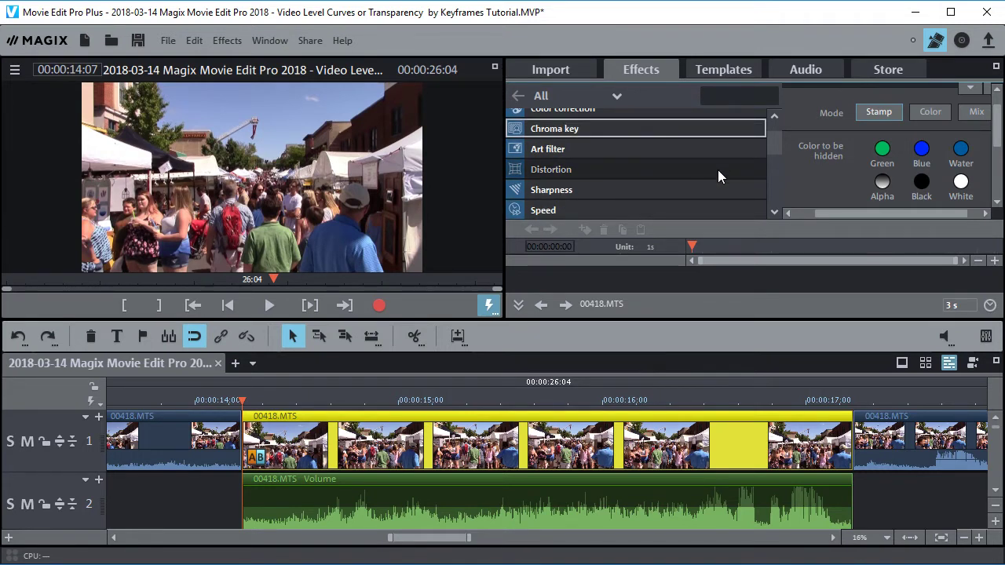
- Look through the video effects list and bring up the Video level setting of the Chroma key effect
{"action": "left_click_drag", "start_coordinate": [775, 144], "coordinate": [772, 137]}
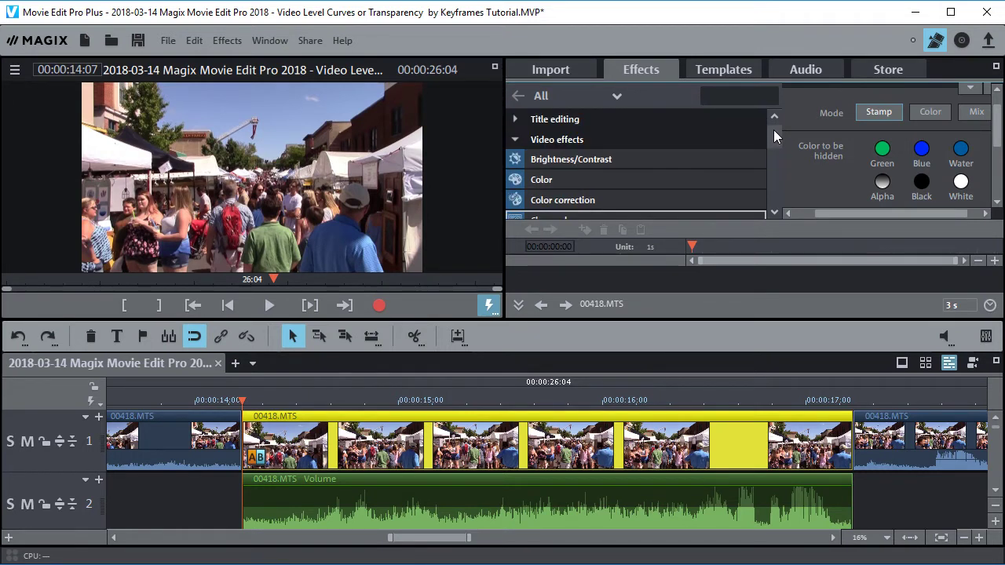
{"action": "left_click", "coordinate": [515, 140]}
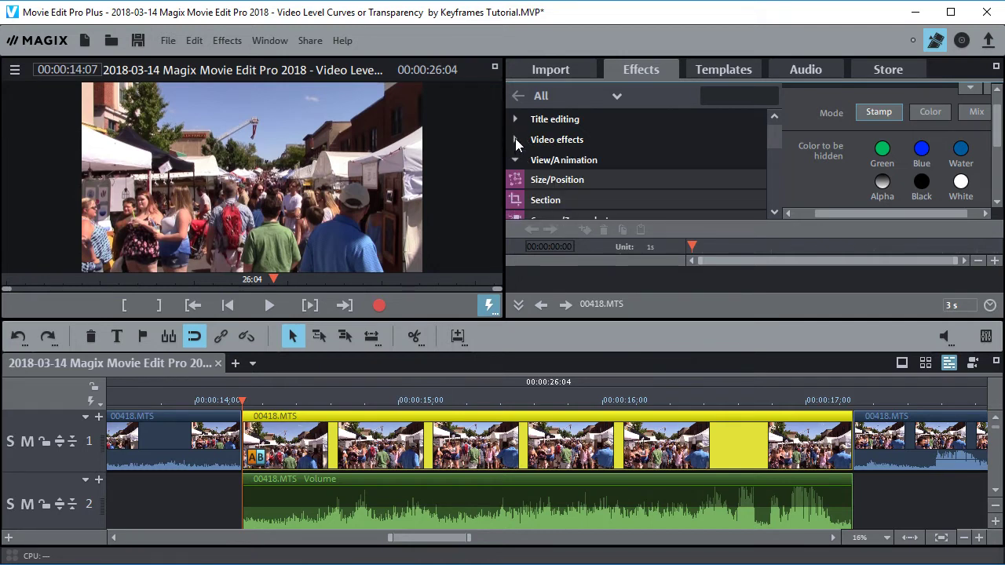
{"action": "left_click", "coordinate": [515, 139]}
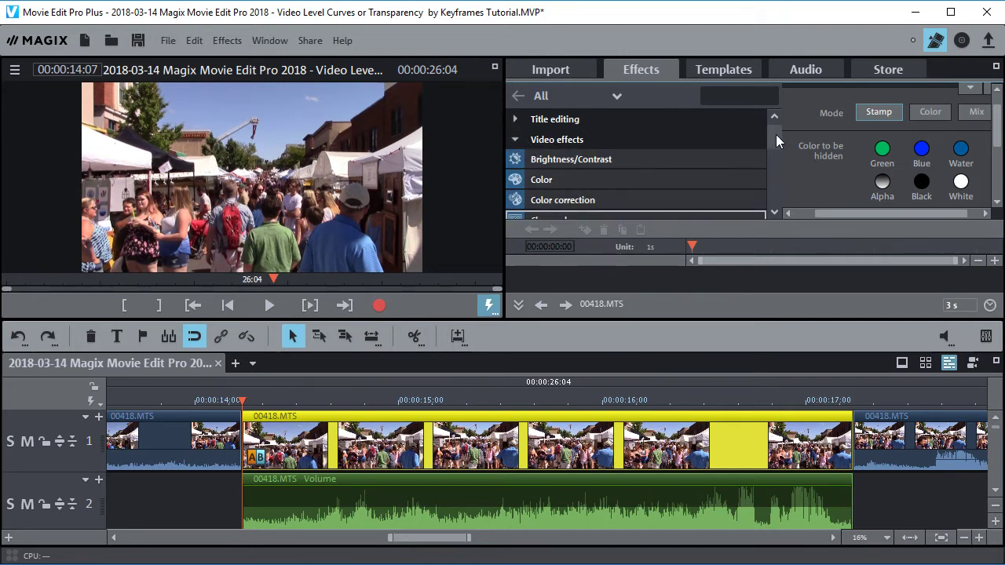
{"action": "scroll", "coordinate": [776, 136], "scroll_direction": "down", "scroll_amount": 3}
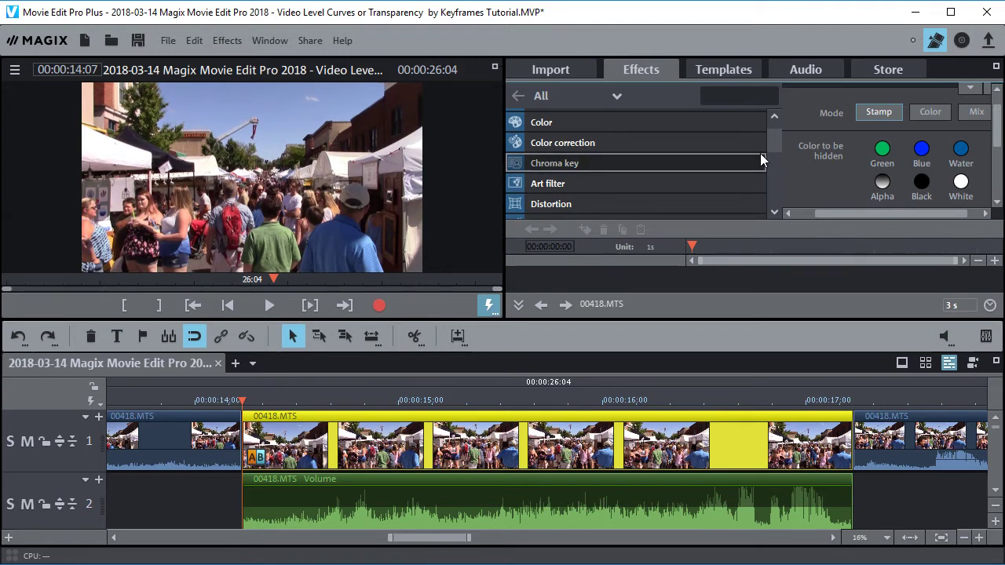
{"action": "scroll", "coordinate": [858, 197], "scroll_direction": "up", "scroll_amount": 1}
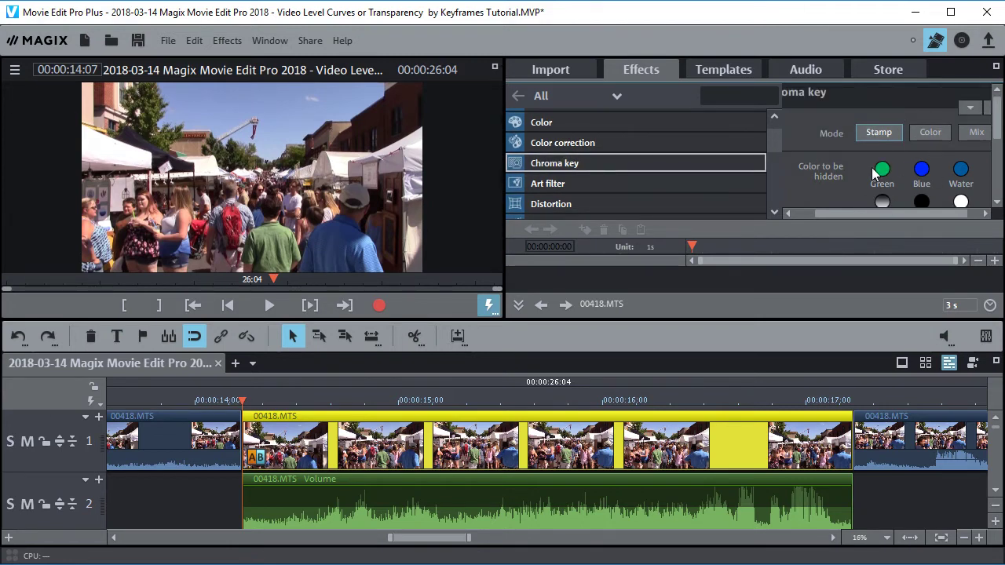
{"action": "left_click_drag", "start_coordinate": [996, 104], "coordinate": [1001, 157]}
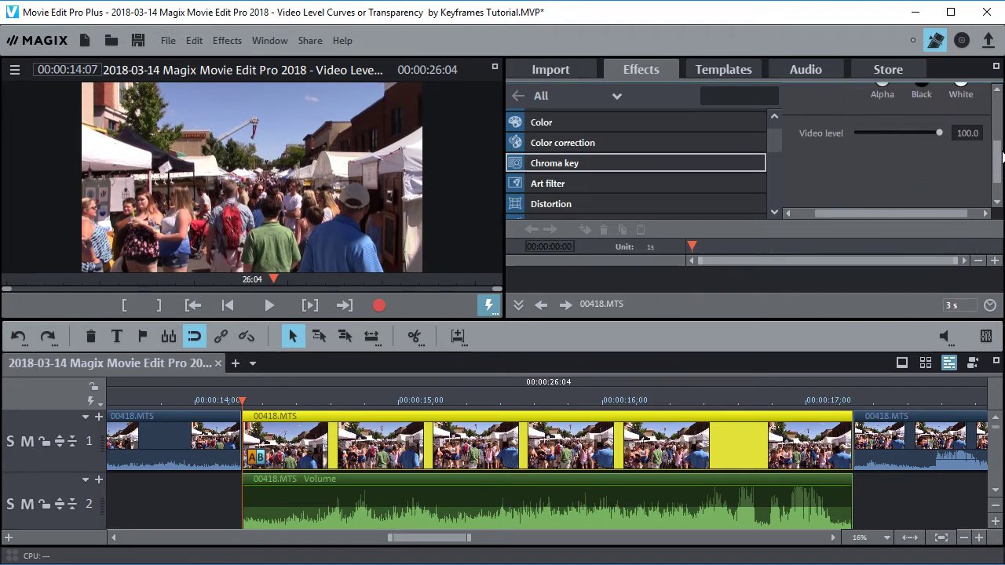
- Try the clip's Video level at 50.0 and return it to 100.0
{"action": "left_click", "coordinate": [938, 133]}
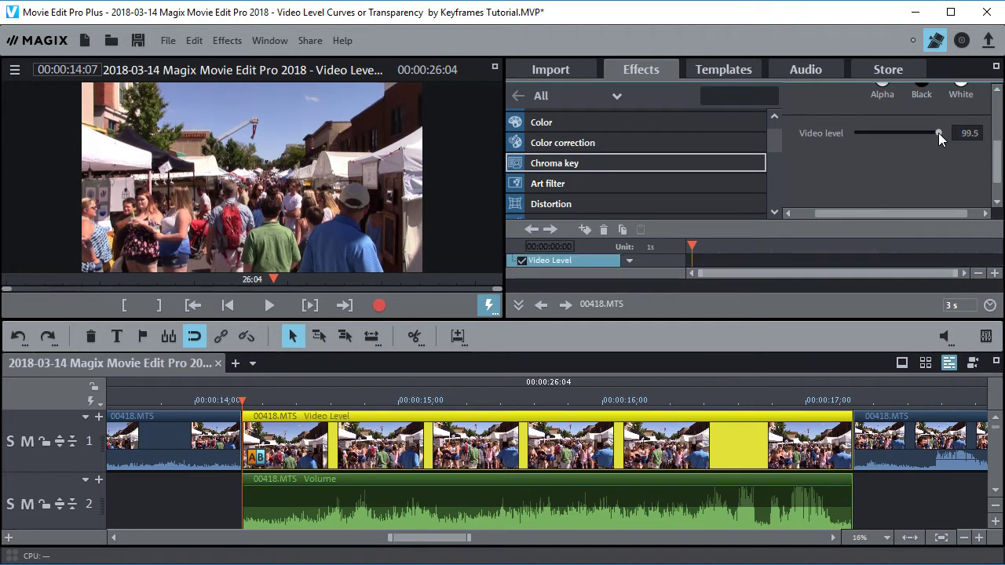
{"action": "left_click_drag", "start_coordinate": [937, 132], "coordinate": [899, 140]}
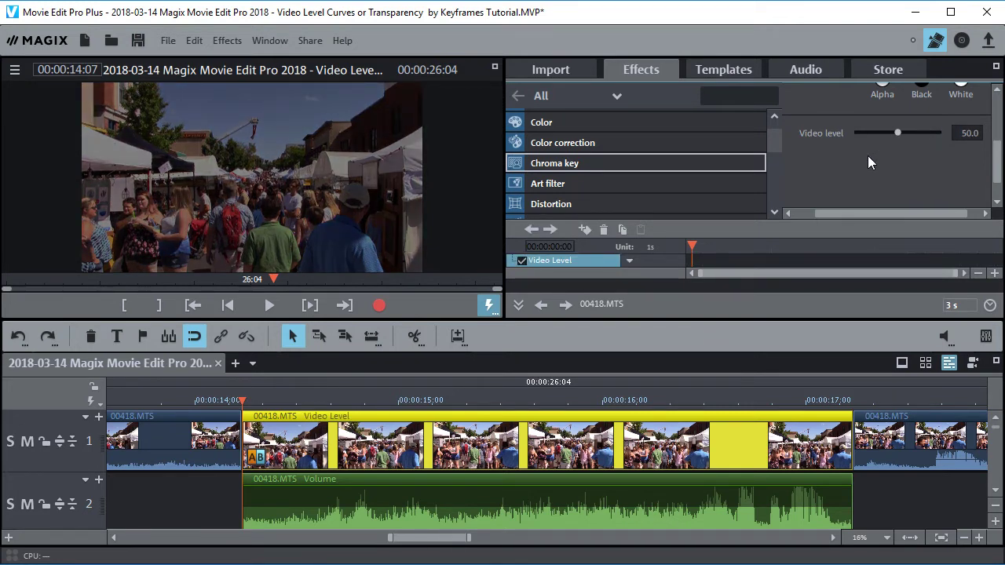
{"action": "left_click_drag", "start_coordinate": [897, 133], "coordinate": [939, 133]}
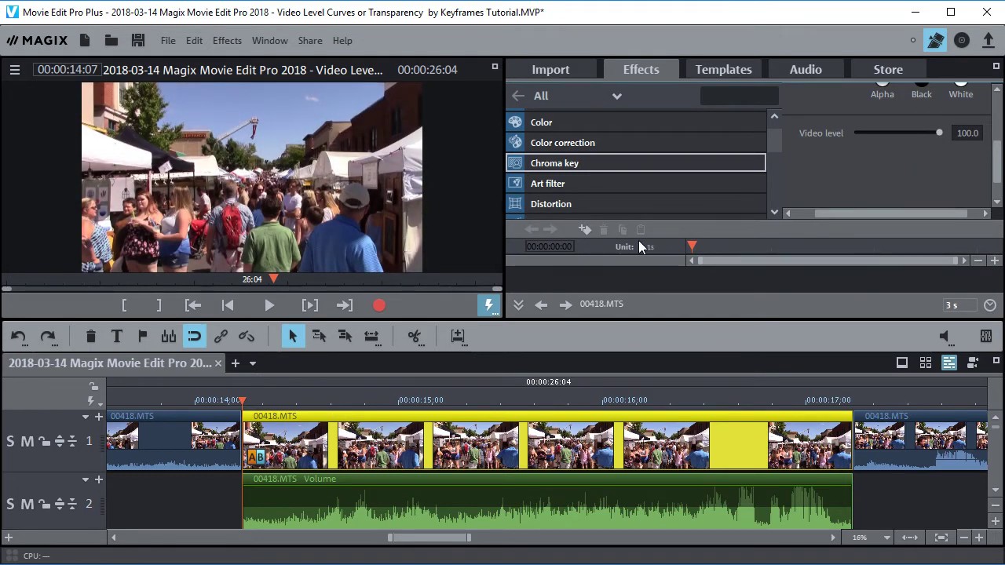
- Add a Video Level keyframe at 100.0 at the clip's start and show the Video Level curve on the clip
{"action": "left_click", "coordinate": [586, 231]}
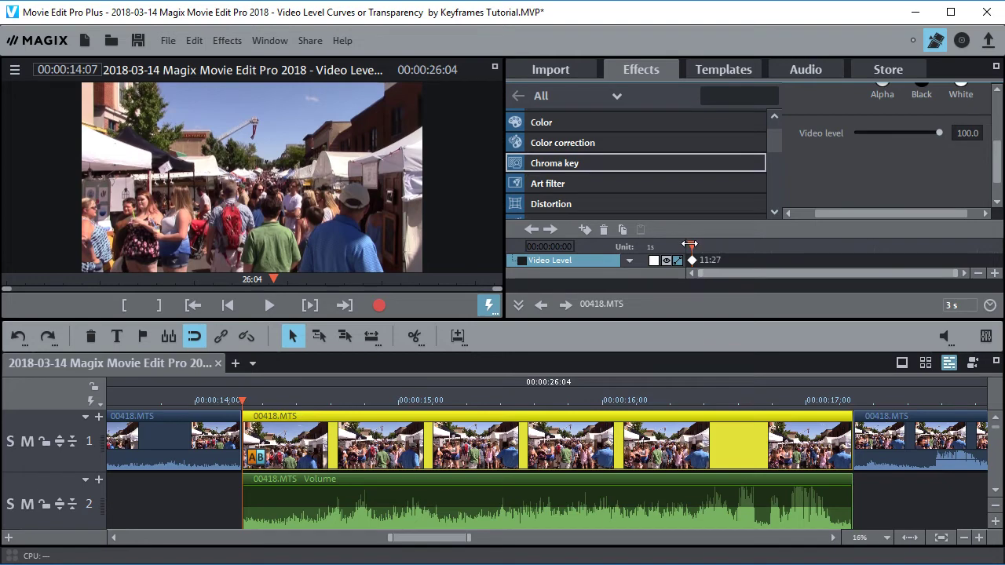
{"action": "left_click_drag", "start_coordinate": [695, 248], "coordinate": [722, 241]}
{"action": "mouse_move", "coordinate": [800, 237]}
{"action": "left_mouse_down"}
{"action": "mouse_move", "coordinate": [691, 243]}
{"action": "mouse_move", "coordinate": [943, 242]}
{"action": "mouse_move", "coordinate": [764, 257]}
{"action": "mouse_move", "coordinate": [801, 256]}
{"action": "left_mouse_up"}
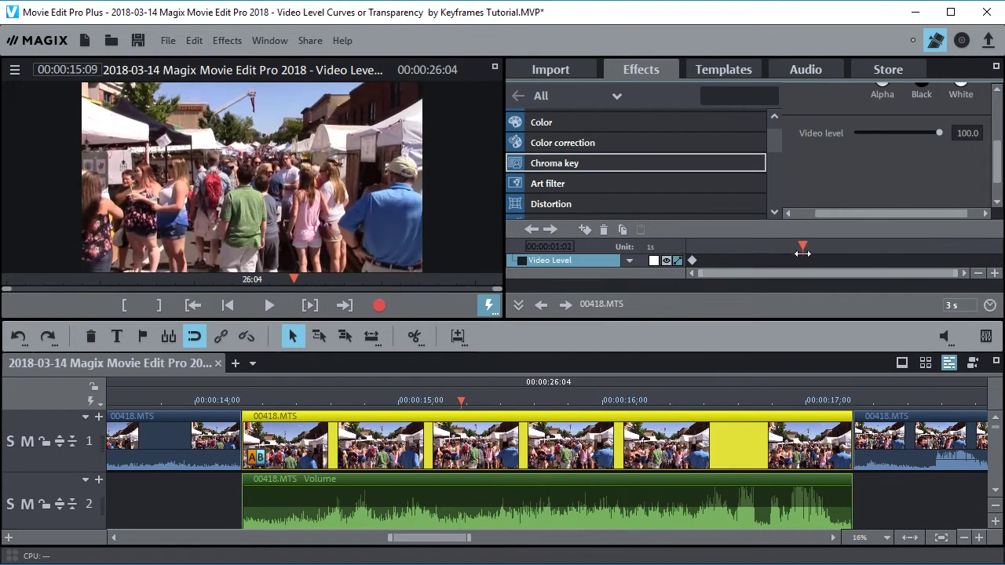
{"action": "left_click_drag", "start_coordinate": [457, 401], "coordinate": [242, 412]}
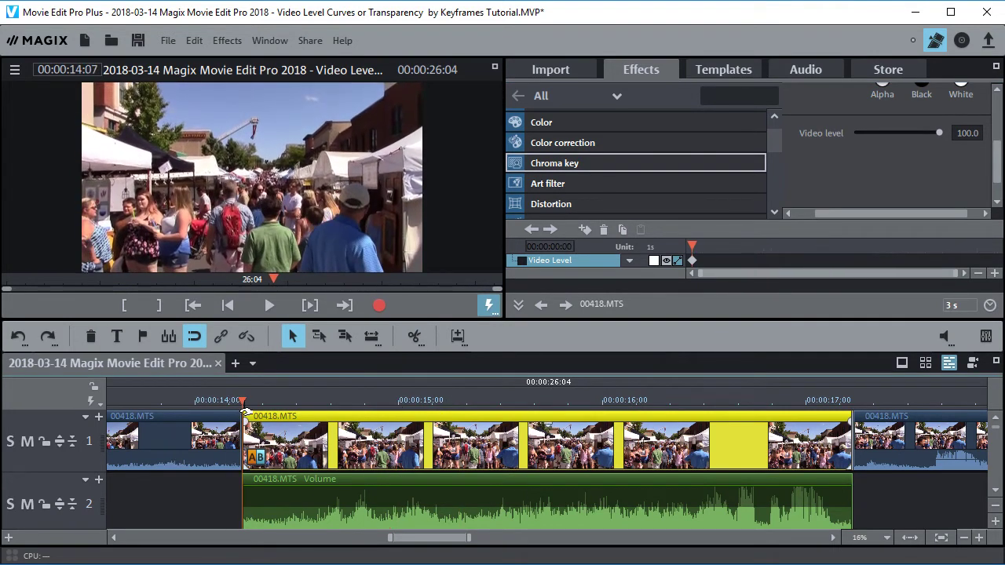
{"action": "left_click", "coordinate": [665, 262]}
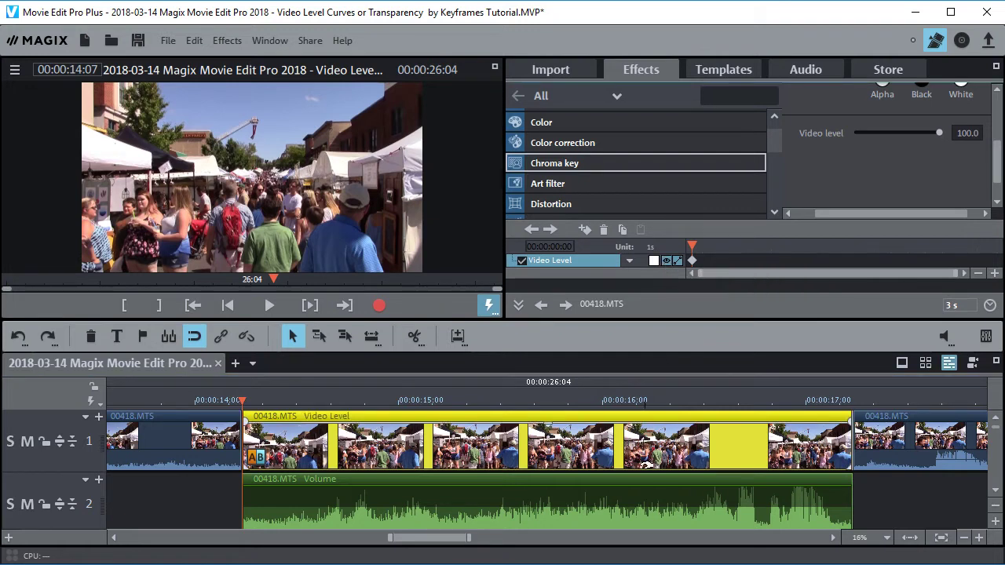
- Add points to the clip's Video Level curve, dipping it near the middle and raising it back to full about three quarters along
{"action": "left_click", "coordinate": [519, 424]}
{"action": "left_click_drag", "start_coordinate": [521, 428], "coordinate": [528, 456]}
{"action": "left_click", "coordinate": [683, 462]}
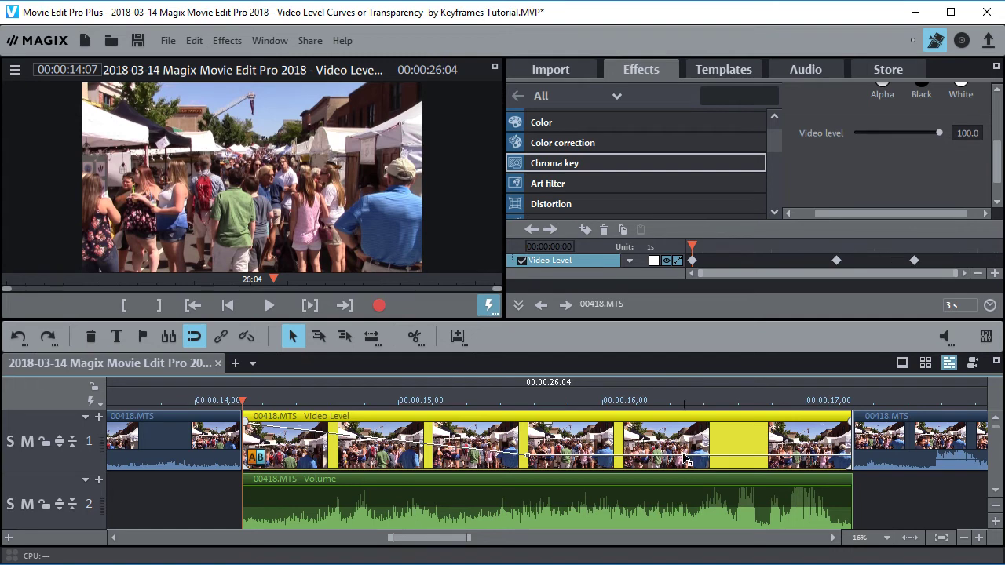
{"action": "left_click_drag", "start_coordinate": [683, 462], "coordinate": [680, 425]}
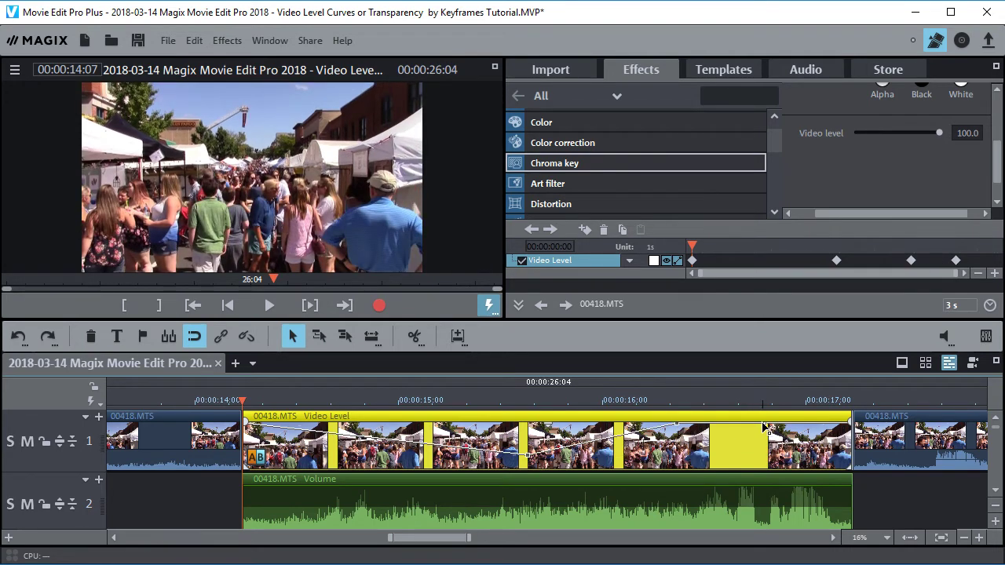
- Lower the clip's Video Level curve near its end and raise the curve to full near its start
{"action": "left_click_drag", "start_coordinate": [767, 426], "coordinate": [771, 462]}
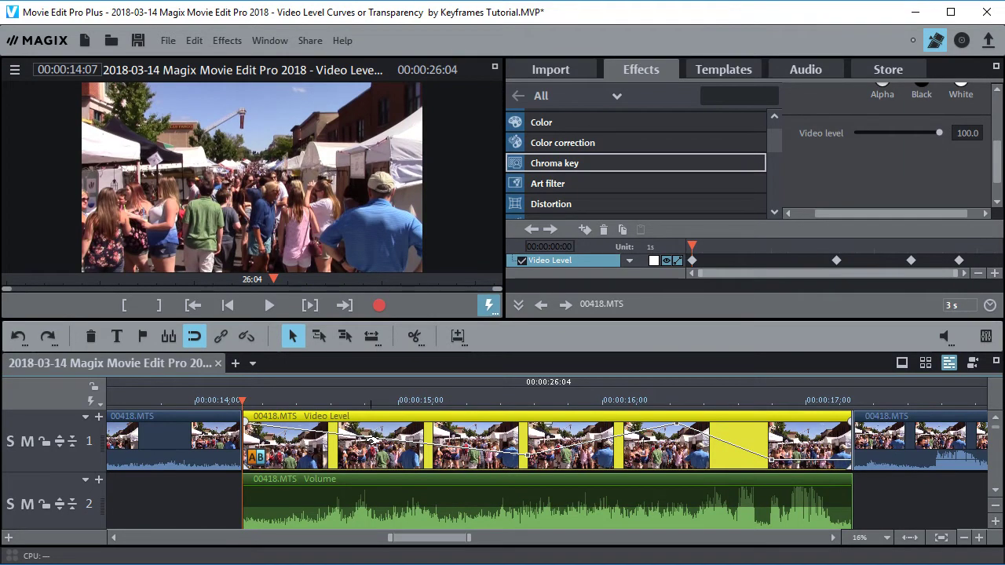
{"action": "left_click_drag", "start_coordinate": [338, 437], "coordinate": [349, 413]}
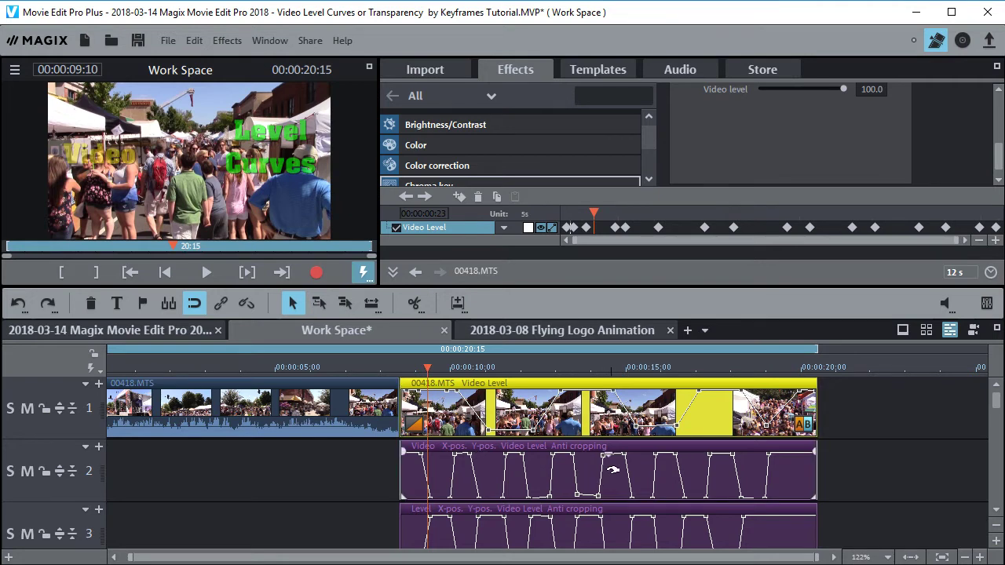
- Compare the Video Level curves of the Level and Video titles and the 00418.MTS clip in the Work Space movie
{"action": "left_click", "coordinate": [498, 533]}
{"action": "left_click", "coordinate": [507, 476]}
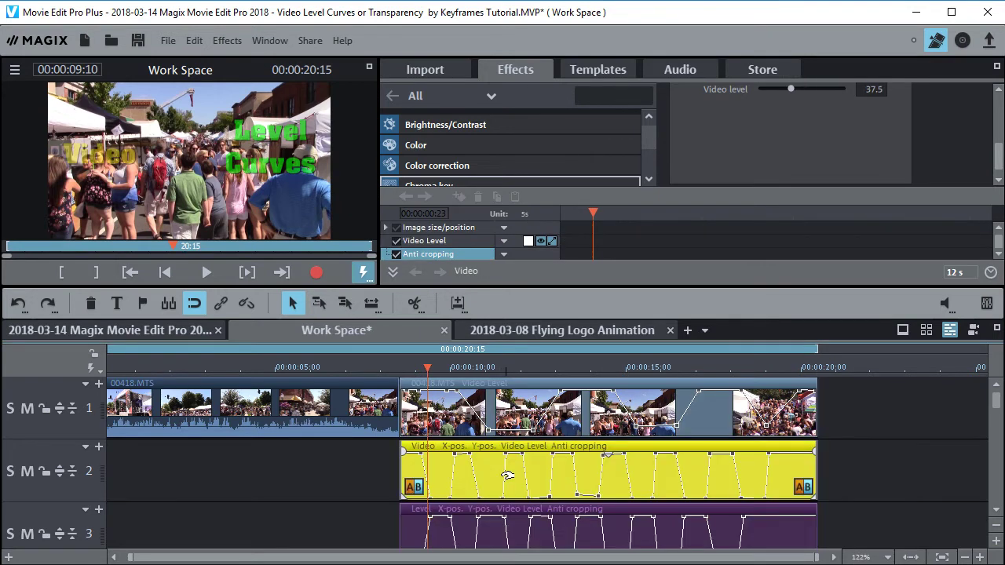
{"action": "left_click", "coordinate": [507, 409]}
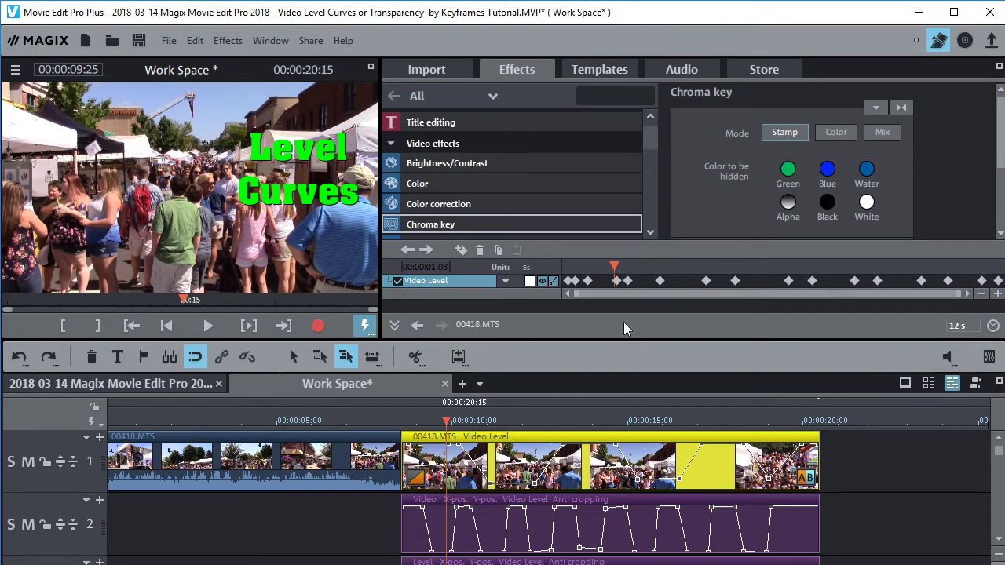
- Hide and reshow the 00418.MTS clip's Video Level curve, and set its interpolation to automatic Bezier
{"action": "left_click", "coordinate": [543, 282]}
{"action": "left_click", "coordinate": [544, 282]}
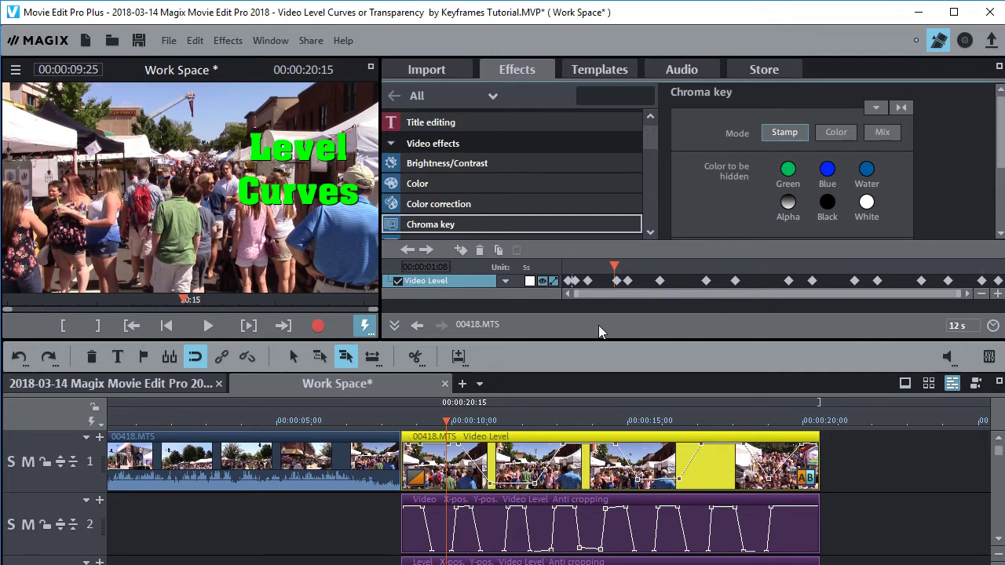
{"action": "left_click", "coordinate": [553, 281]}
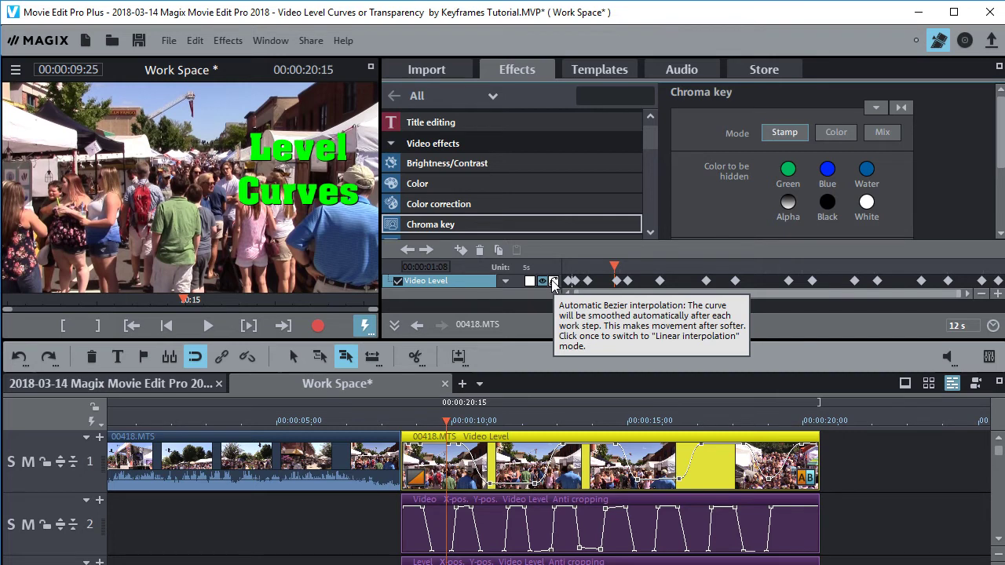
{"action": "left_click", "coordinate": [554, 281]}
{"action": "left_click", "coordinate": [554, 281]}
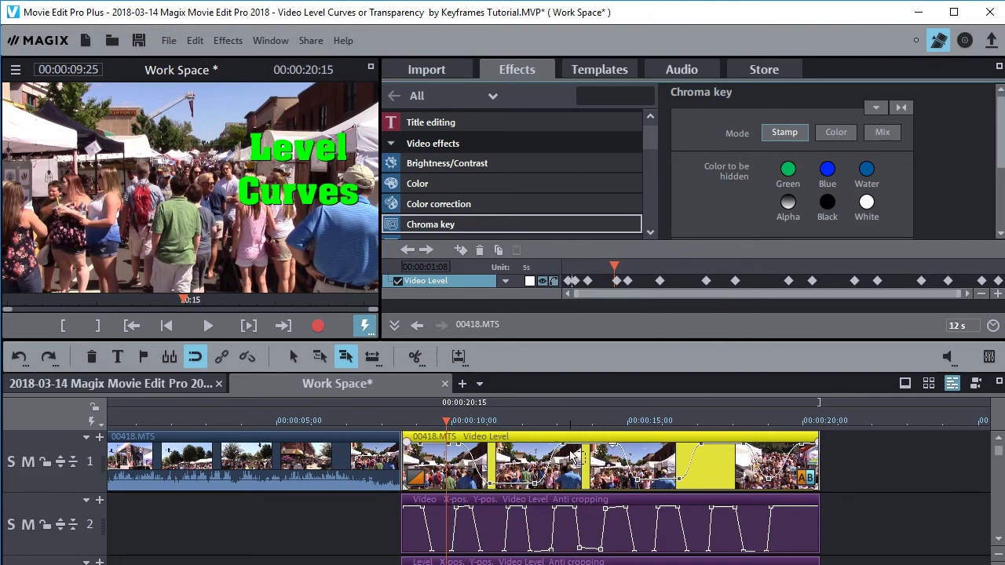
- Try bright green as the Video Level curve's colour and return it to white
{"action": "left_click", "coordinate": [529, 281]}
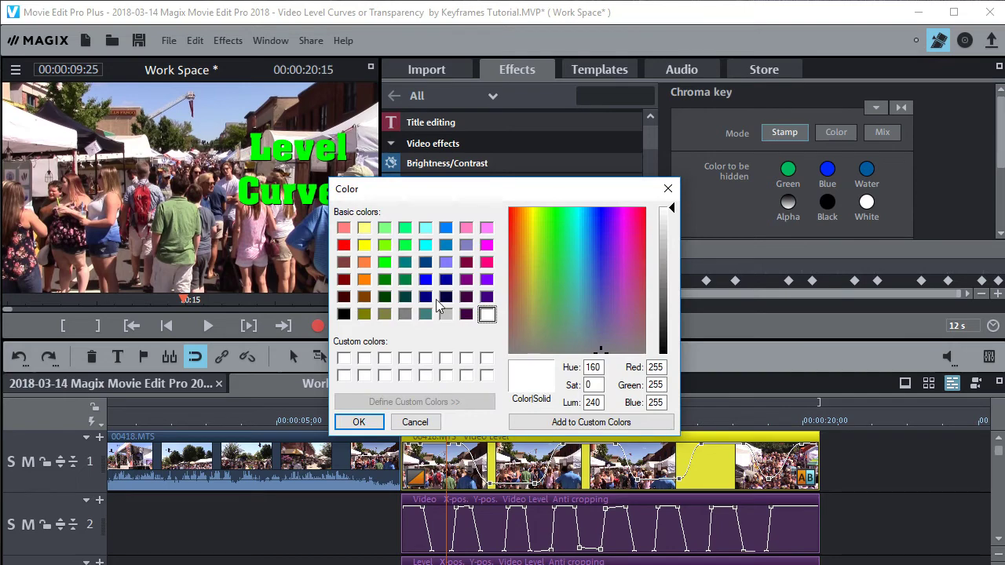
{"action": "left_click", "coordinate": [384, 262]}
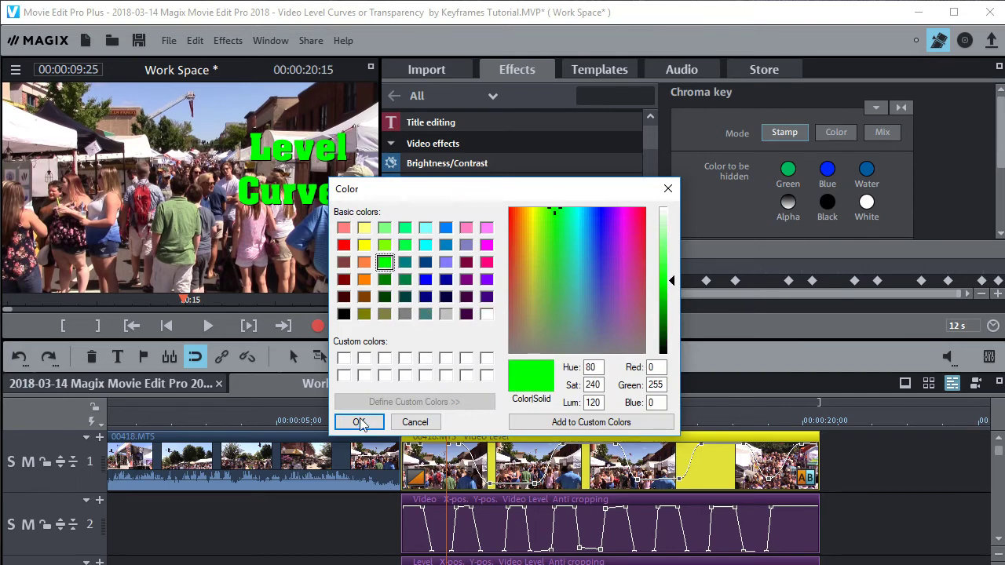
{"action": "left_click", "coordinate": [357, 422]}
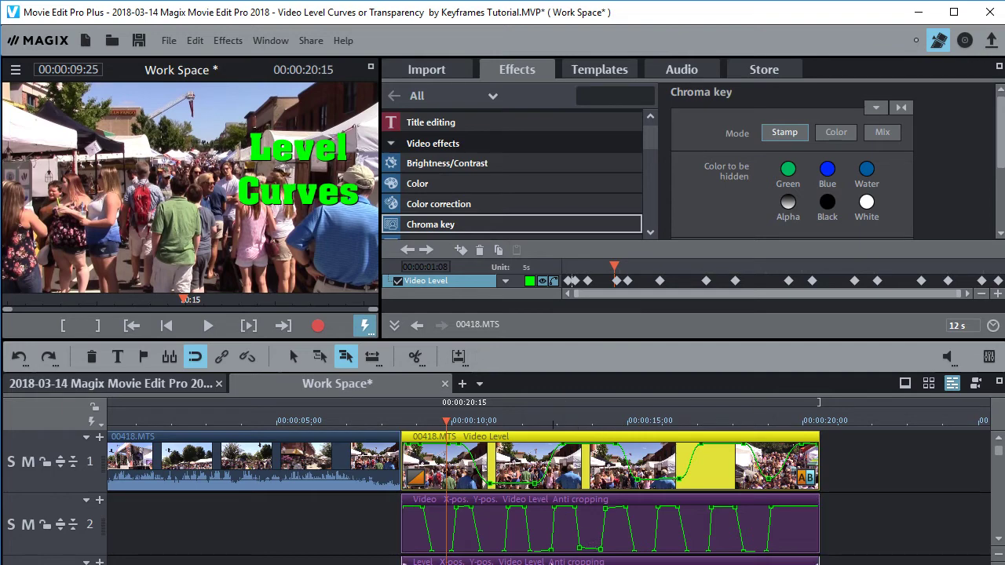
{"action": "left_click", "coordinate": [531, 281]}
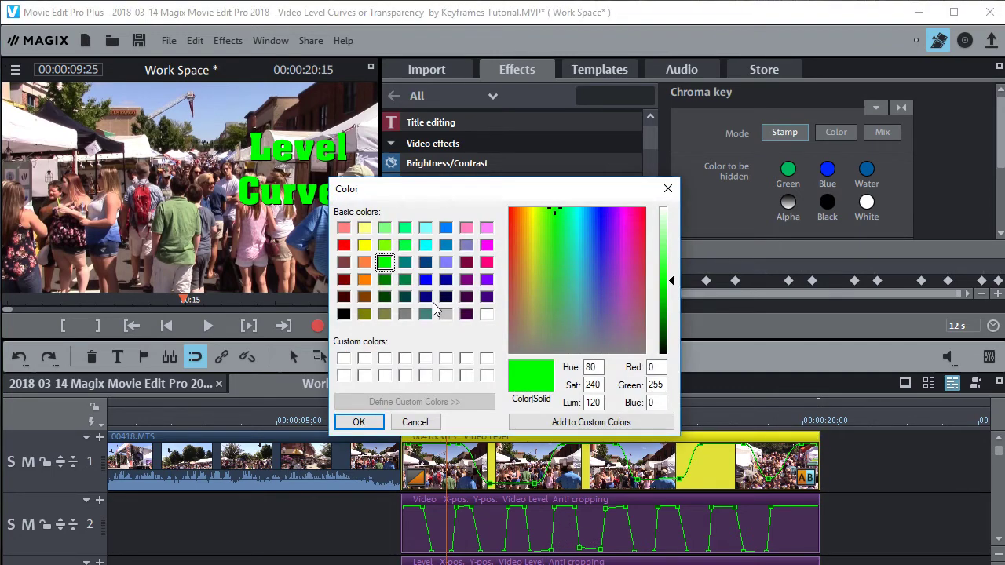
{"action": "left_click", "coordinate": [486, 314]}
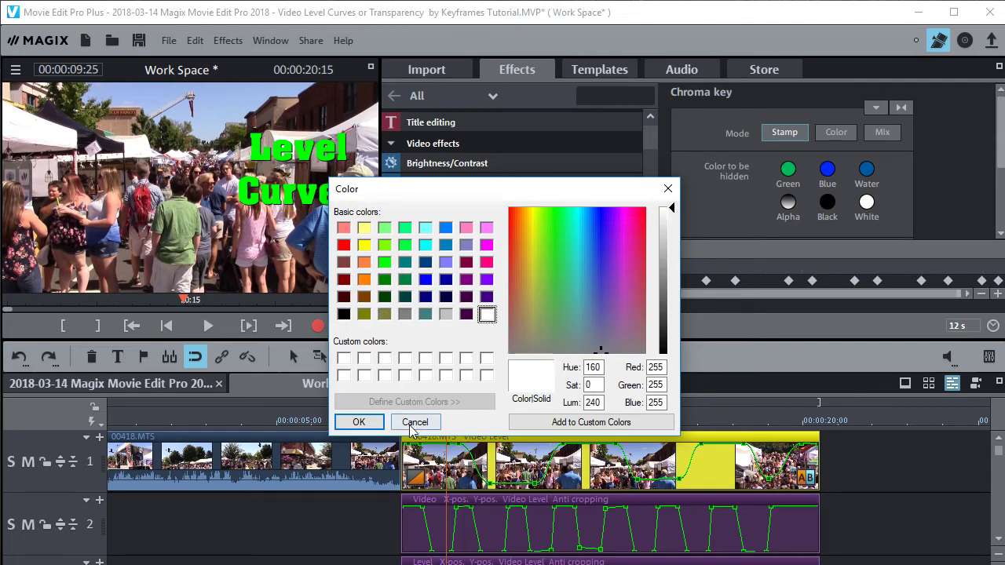
{"action": "left_click", "coordinate": [359, 421]}
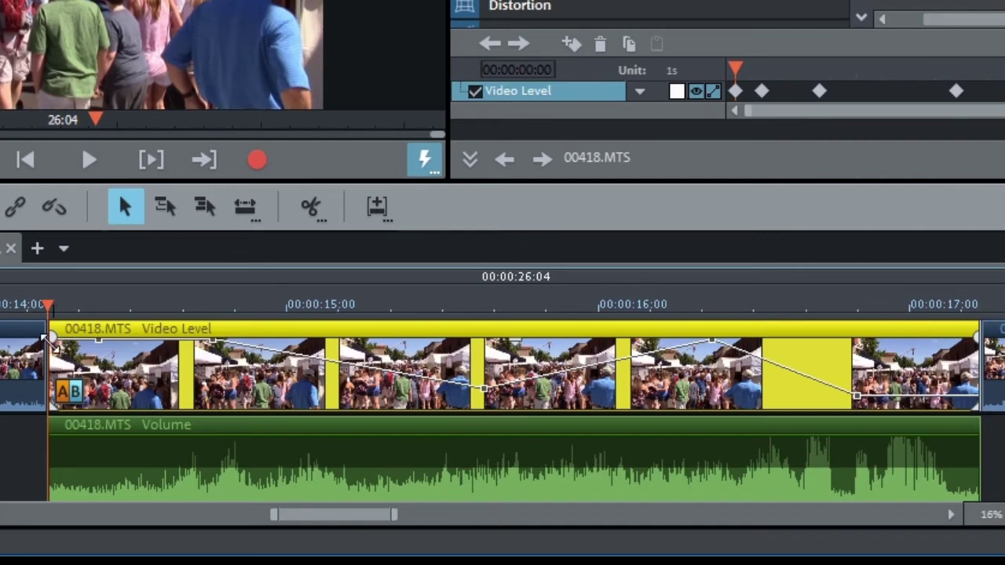
- Add a short fade-in at the start of the 00418.MTS clip and lower the clip's overall level on the timeline
{"action": "left_click_drag", "start_coordinate": [49, 337], "coordinate": [153, 337]}
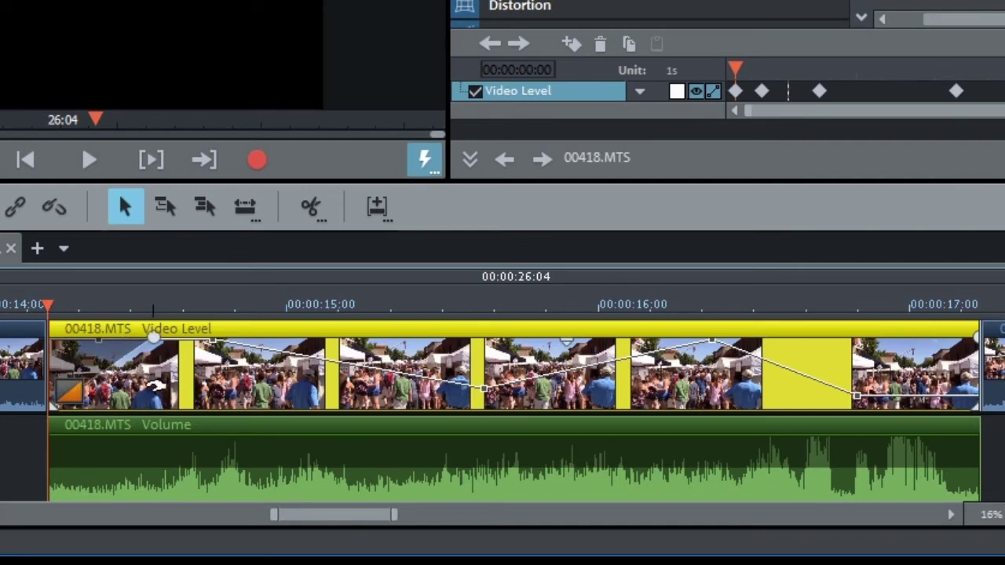
{"action": "mouse_move", "coordinate": [91, 348]}
{"action": "left_mouse_down"}
{"action": "mouse_move", "coordinate": [98, 392]}
{"action": "mouse_move", "coordinate": [99, 340]}
{"action": "mouse_move", "coordinate": [146, 330]}
{"action": "mouse_move", "coordinate": [153, 338]}
{"action": "mouse_move", "coordinate": [81, 336]}
{"action": "left_mouse_up"}
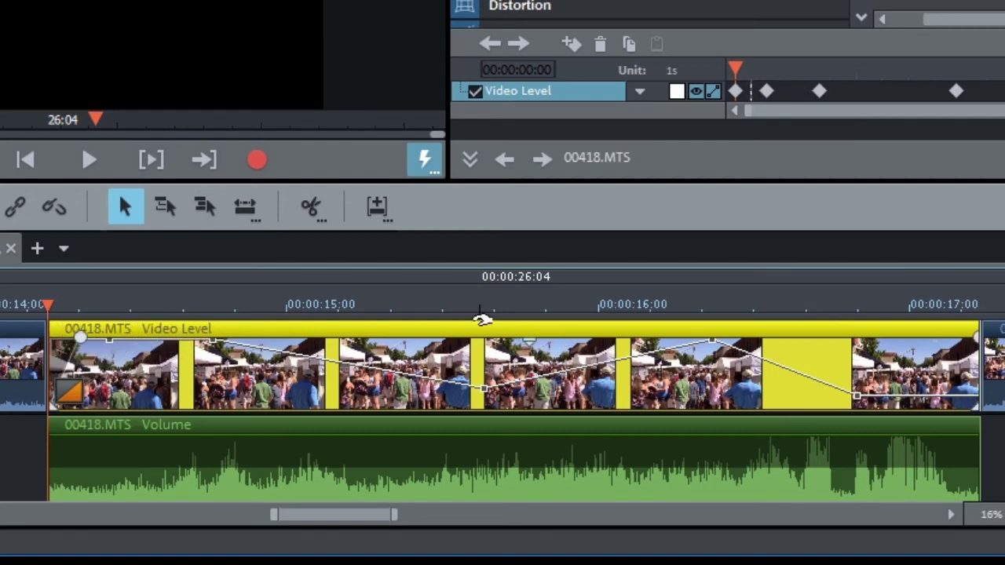
{"action": "left_click_drag", "start_coordinate": [529, 329], "coordinate": [528, 367]}
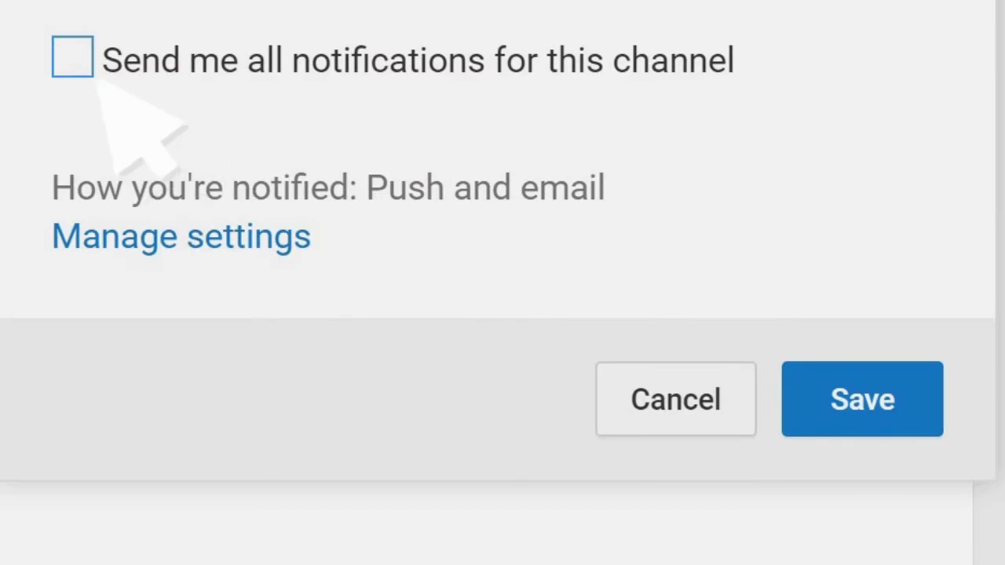
{"action": "left_click", "coordinate": [72, 59]}
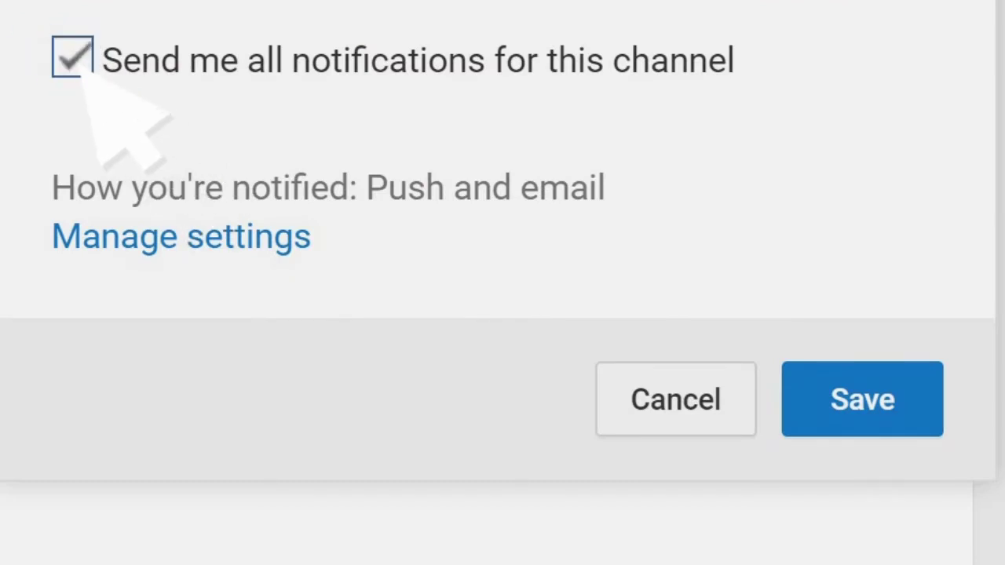